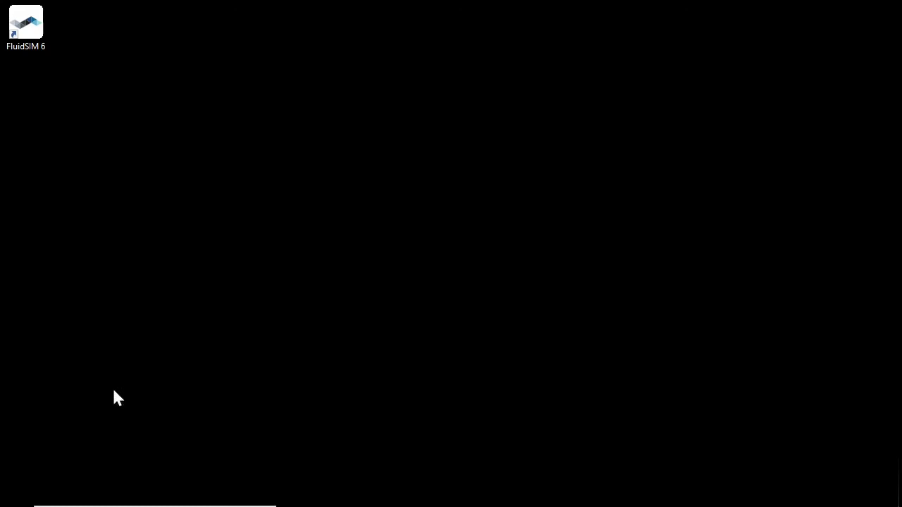
Search the Start menu for 'license manager' and launch FluidSIM 6 License Manager.
left_click(19, 499)
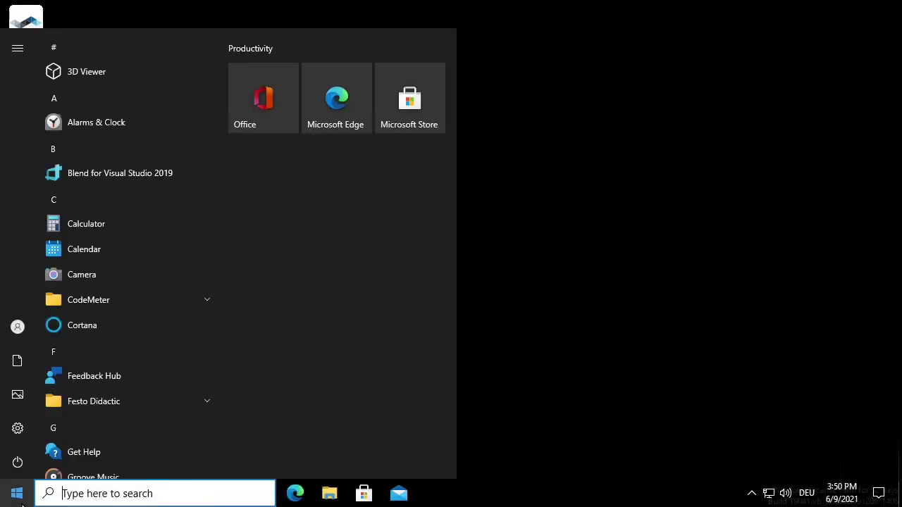
type("license m")
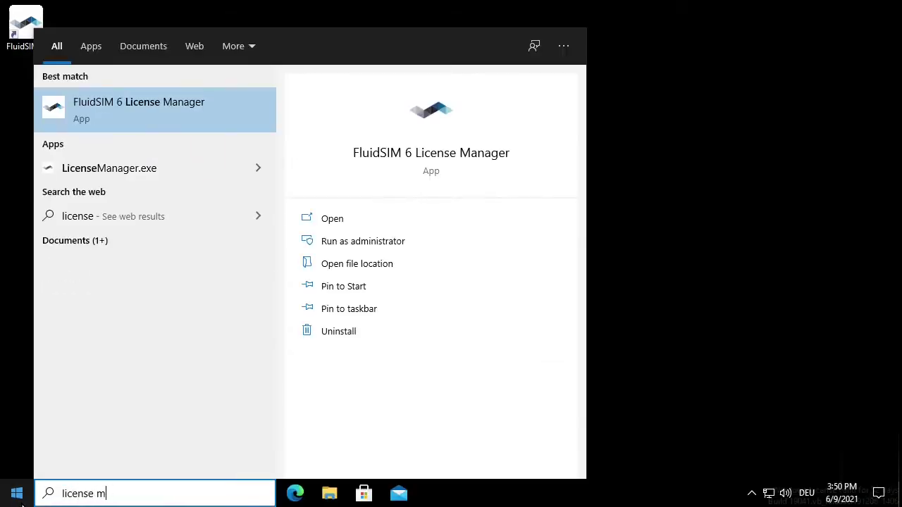
type("anager")
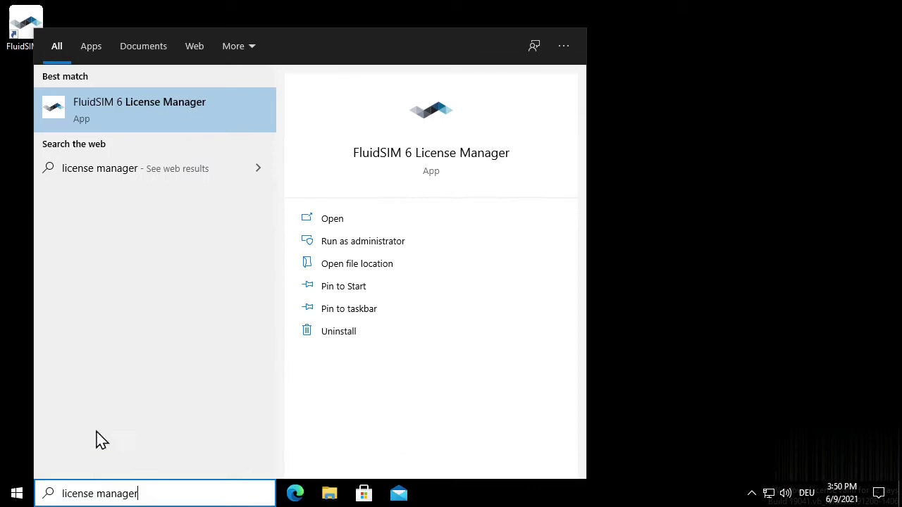
left_click(176, 130)
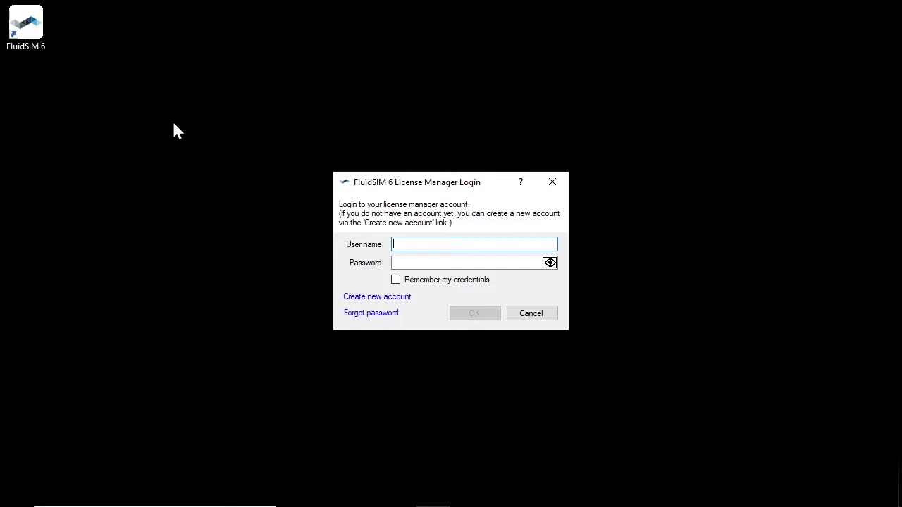
Fill the new-account form with the college user name, an eight-character password and the pasted ticket number.
left_click(376, 297)
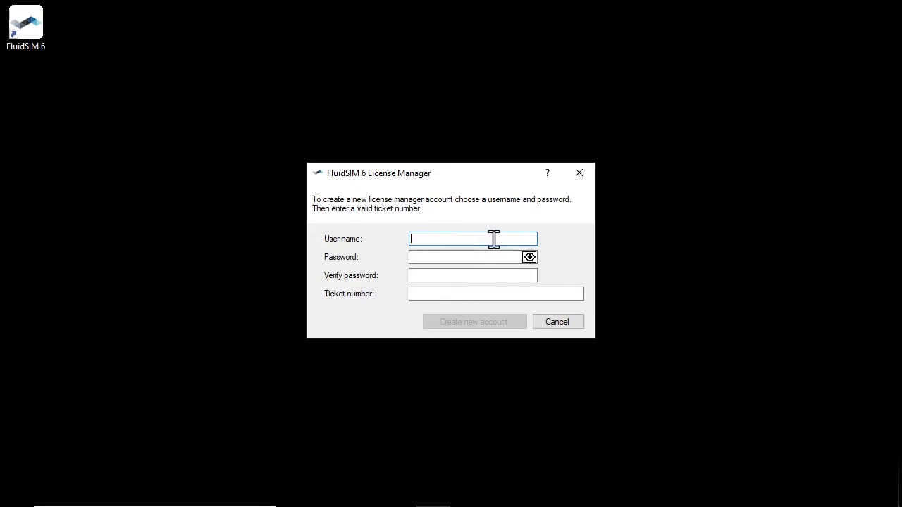
type("M")
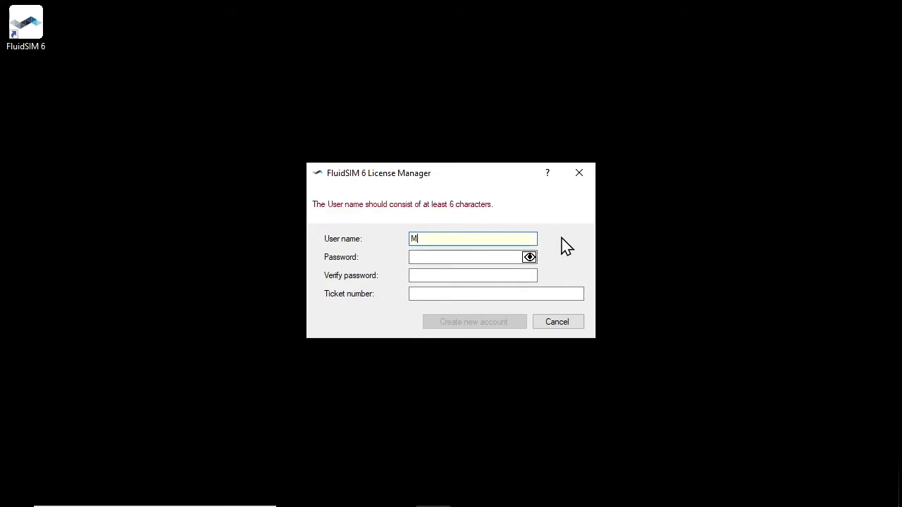
type("agrathea")
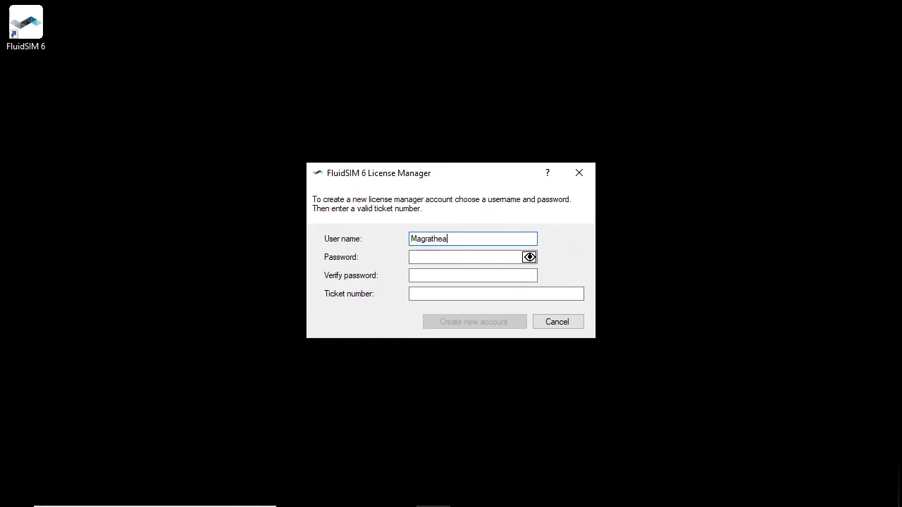
type("-Technical-College")
key("Tab")
type("•••••••")
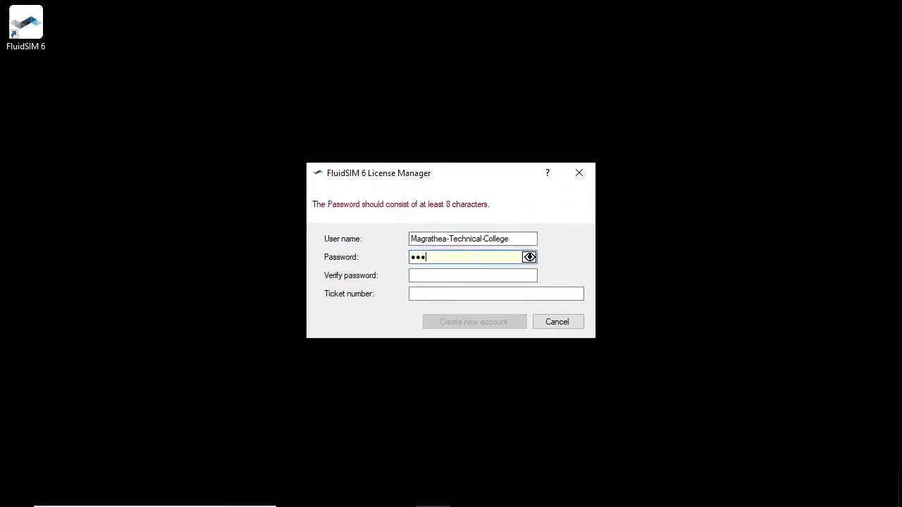
type("•")
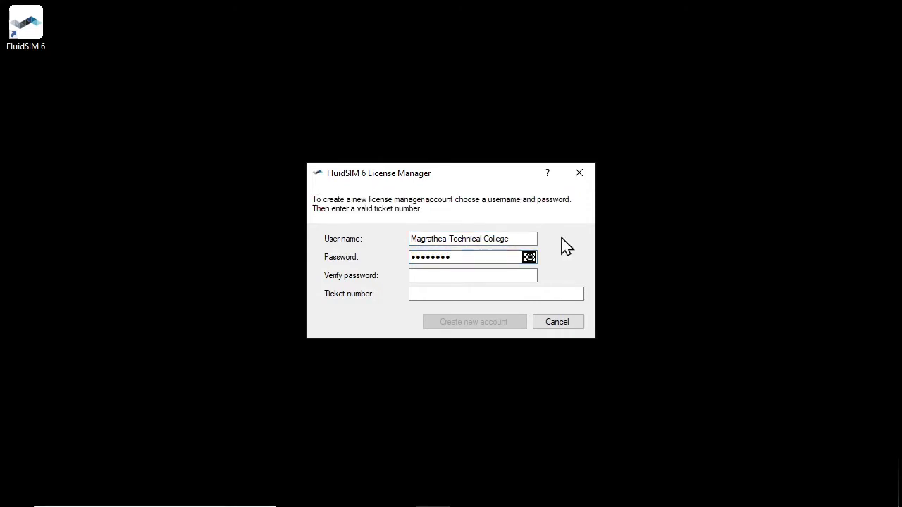
key("Tab")
type("••••••••")
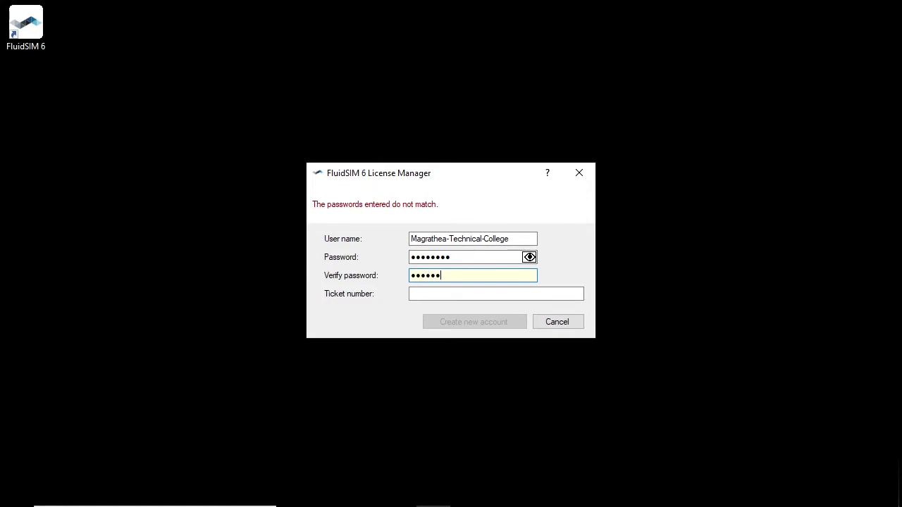
key("Tab")
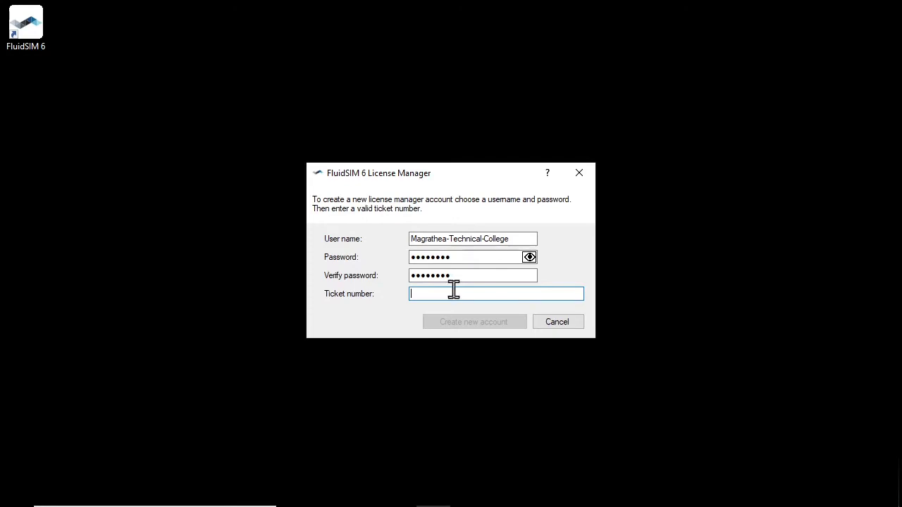
type("DEMOP-C9EFC-C7FDF-84A7B-ADCEE")
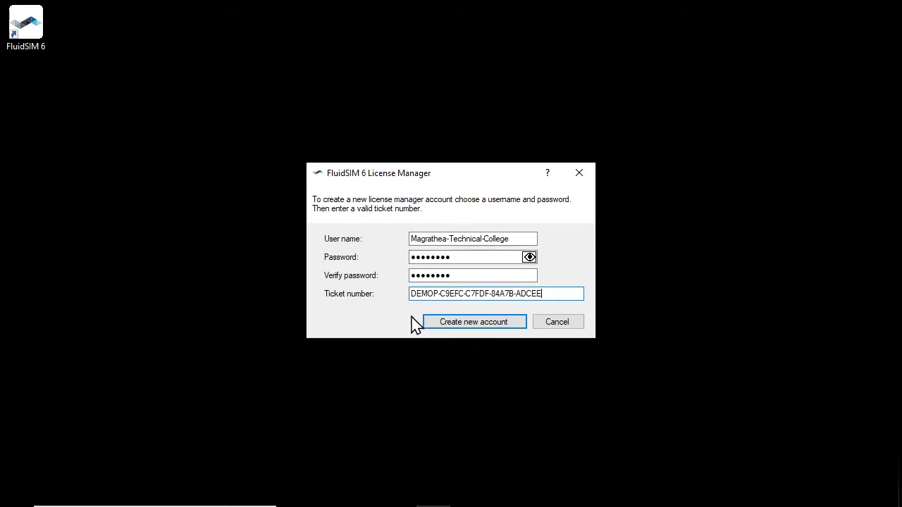
Submit the form to create the college's License Manager account.
left_click(517, 324)
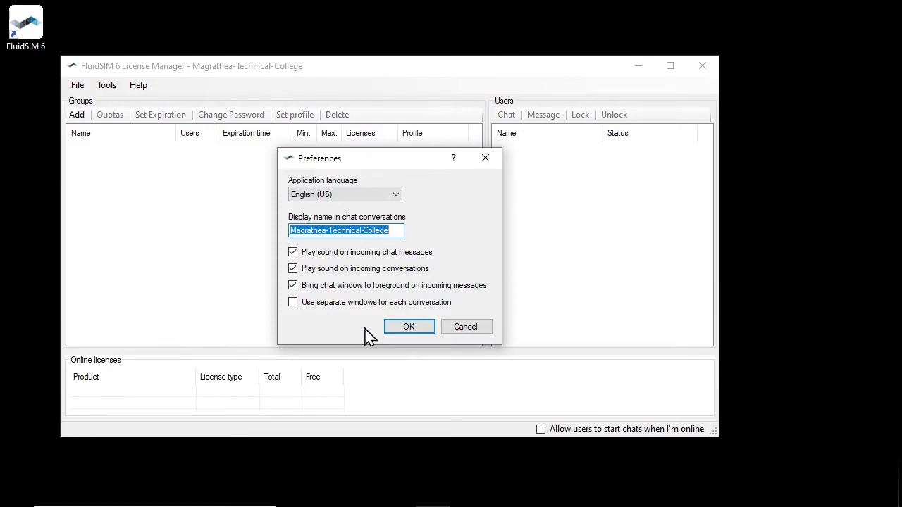
Close Preferences, then dismiss the Tools menu without choosing anything.
left_click(421, 329)
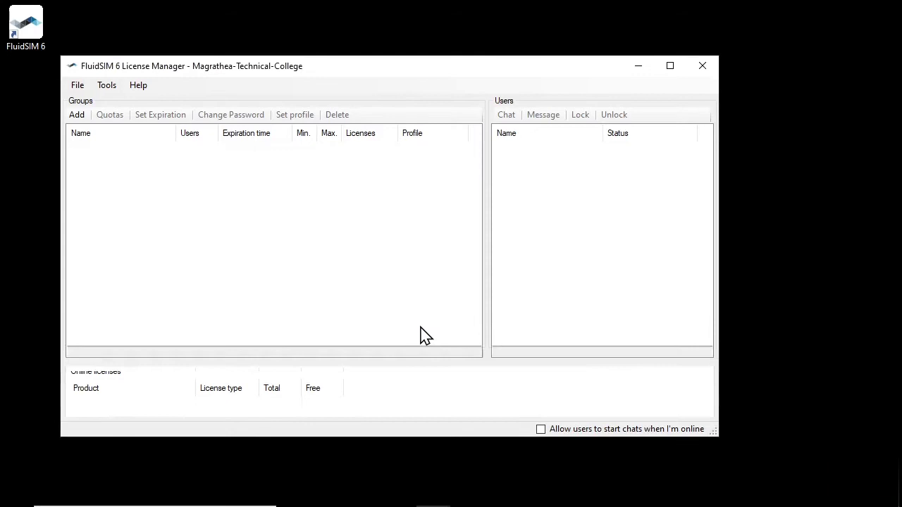
left_click(103, 89)
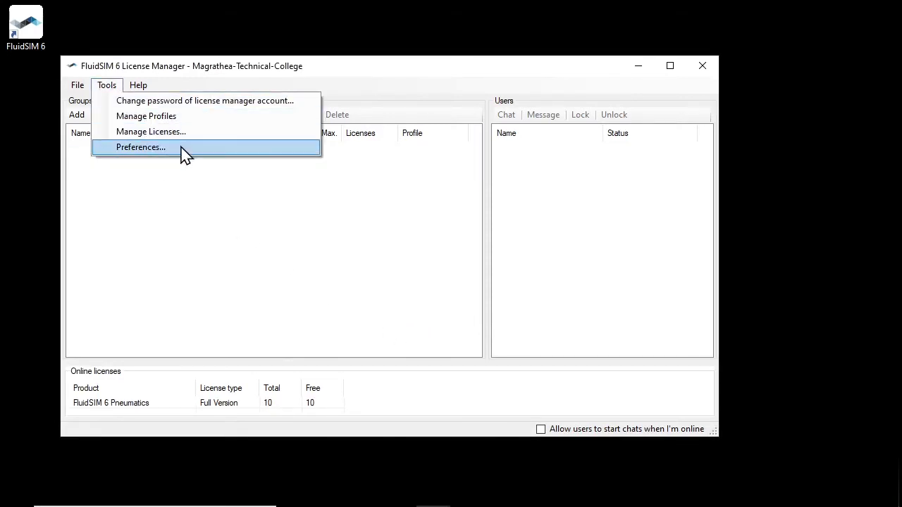
left_click(292, 256)
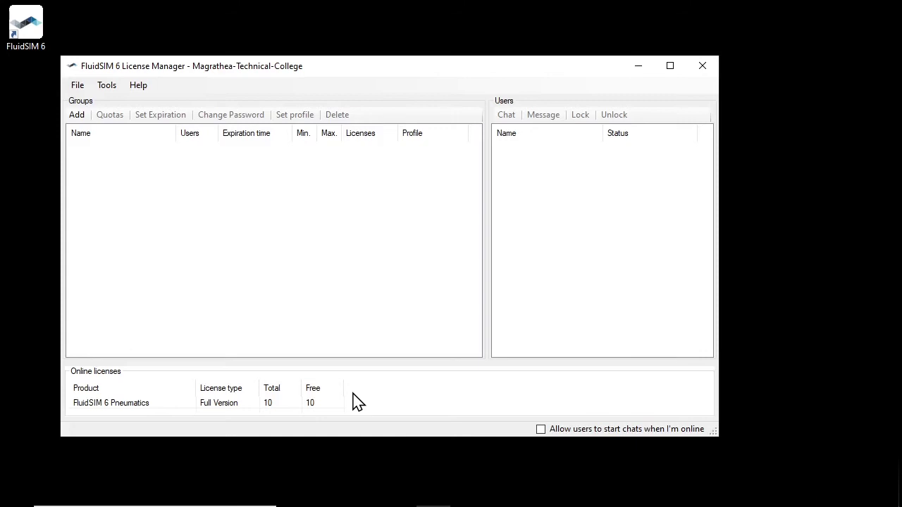
Open Manage Licenses from the Tools menu.
left_click(107, 85)
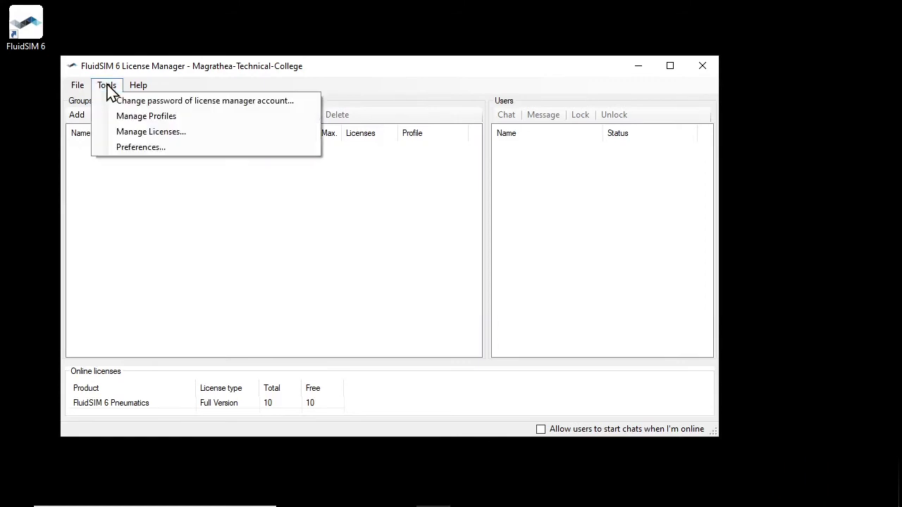
left_click(181, 133)
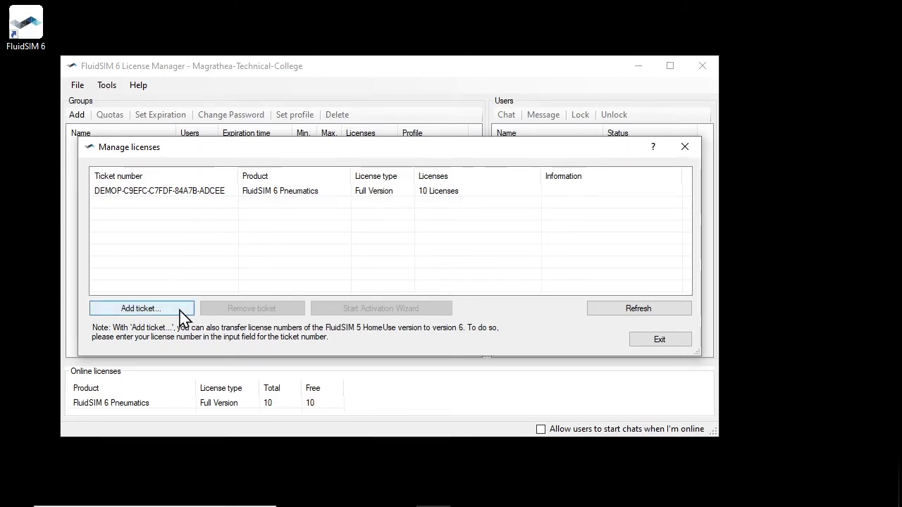
Add the pasted FluidSIM 6 Hydraulics ticket for 10 licenses and exit license management.
left_click(180, 310)
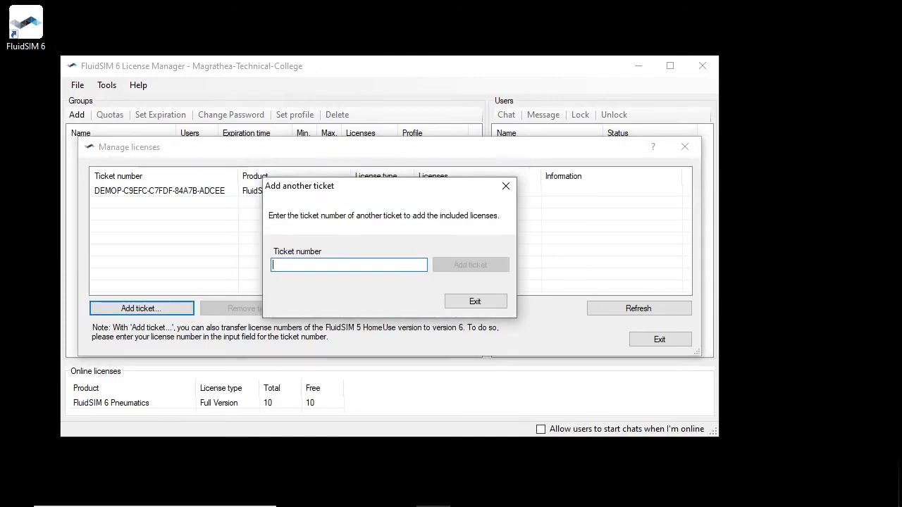
type("DEMOH-CCB97-DEE6B-54EFC-BEE5C")
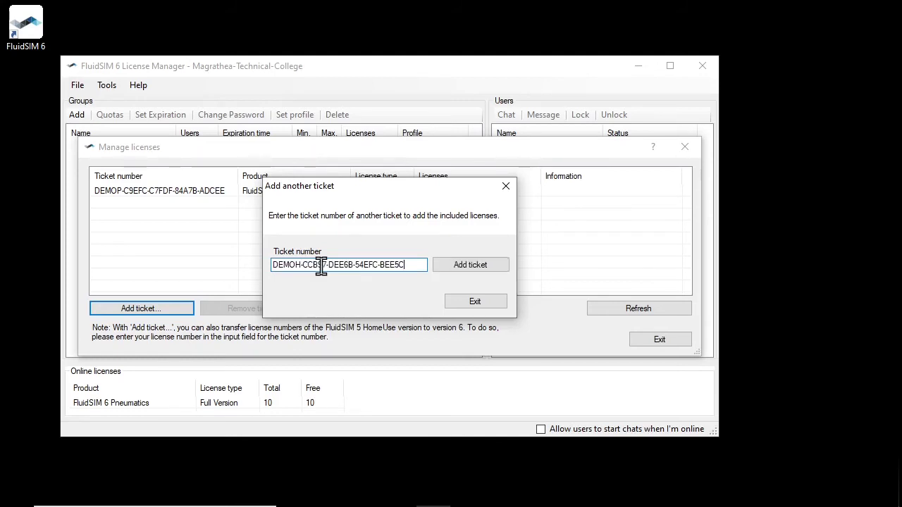
left_click(482, 272)
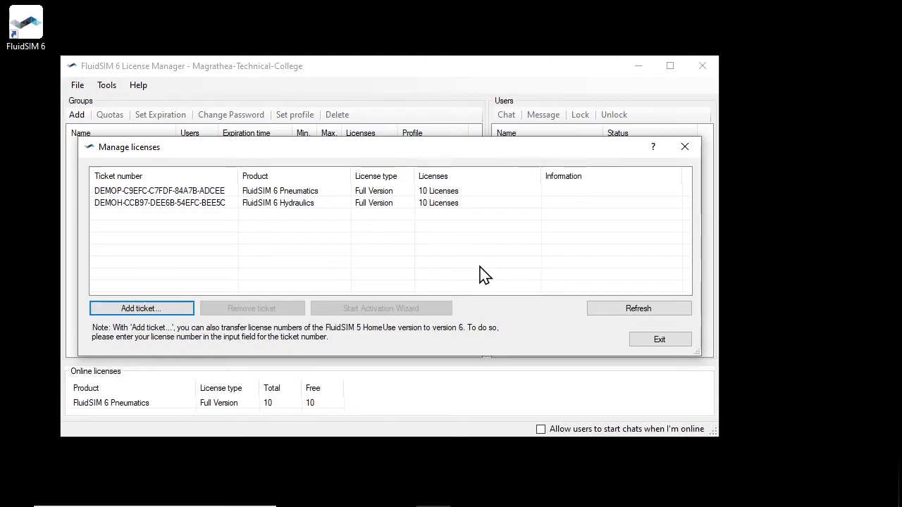
left_click(663, 346)
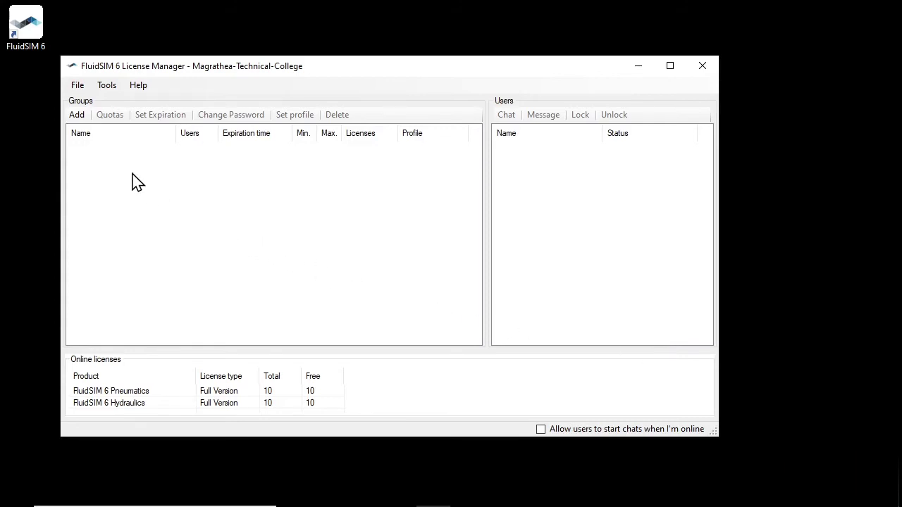
Enter group name Demo-Tutorial and a group password, revealing the password in plain text.
left_click(76, 116)
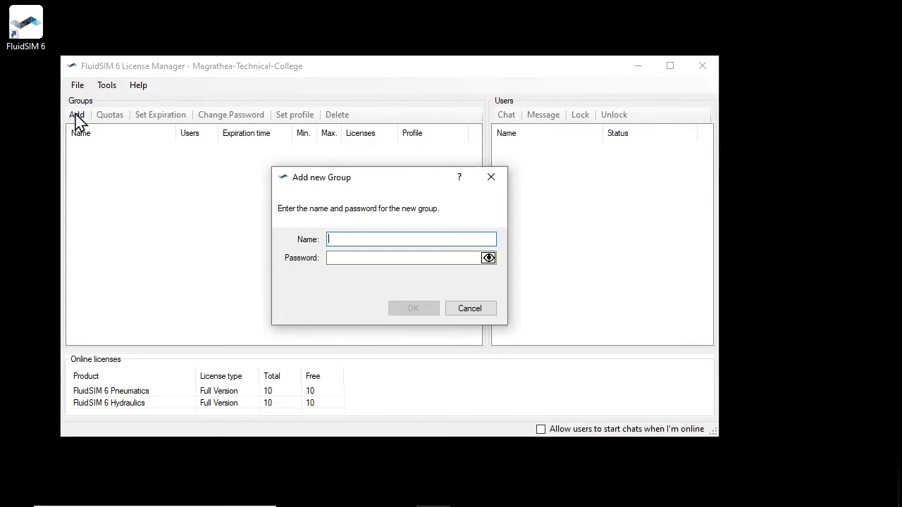
type("Dem")
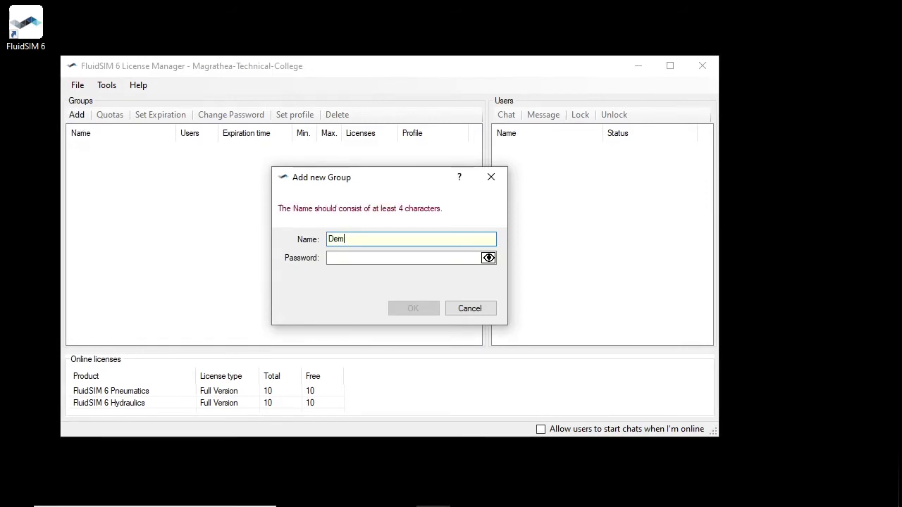
type("o-Tutorial")
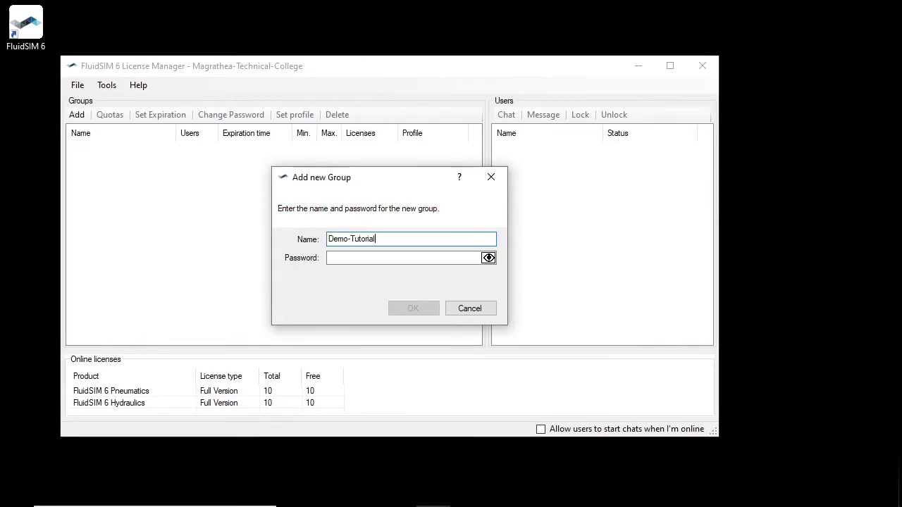
key("Tab")
type("123456")
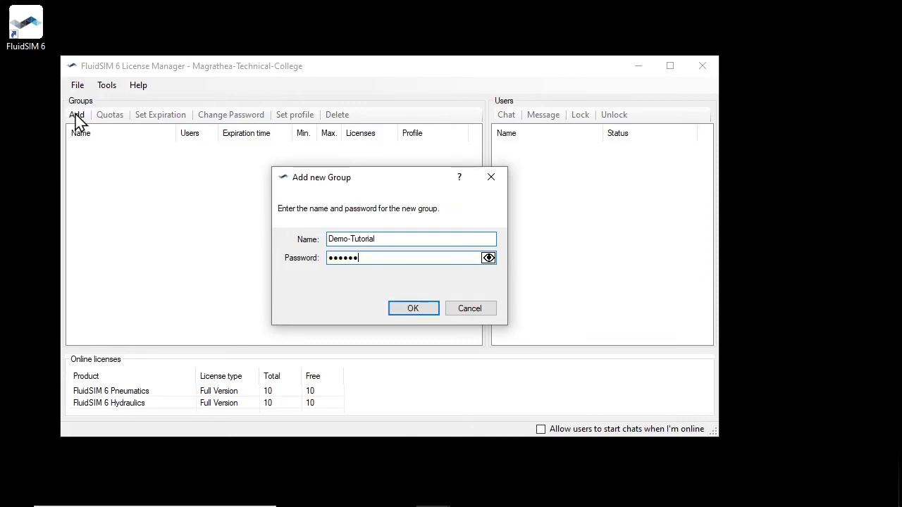
left_click(491, 261)
Confirm the Demo-Tutorial group, select it, and open its license quotas.
left_click(427, 316)
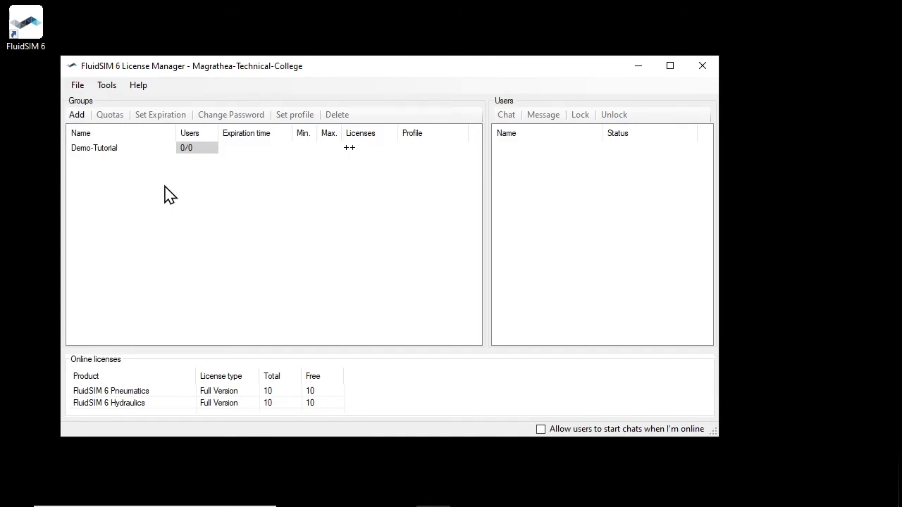
left_click(132, 149)
left_click(110, 115)
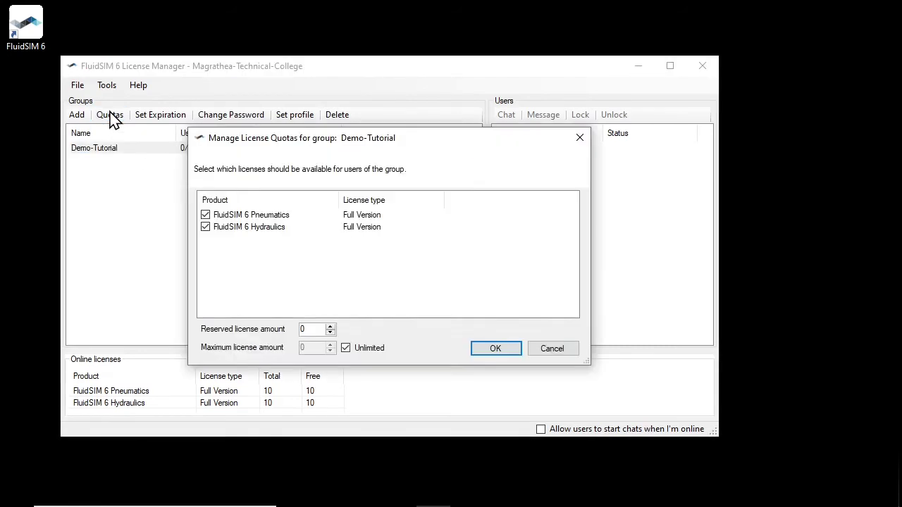
Accept unlimited Pneumatics and Hydraulics quotas and keep Demo-Tutorial's expiration Indefinite.
left_click(514, 351)
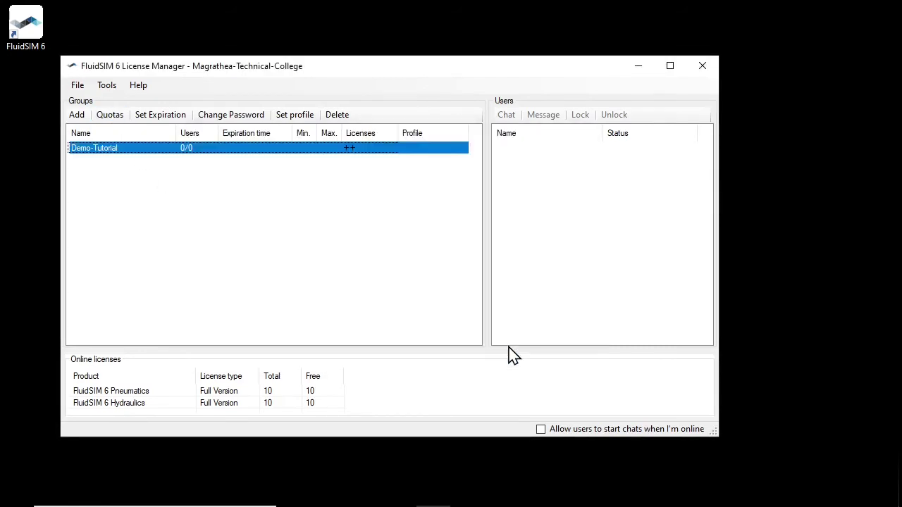
left_click(175, 125)
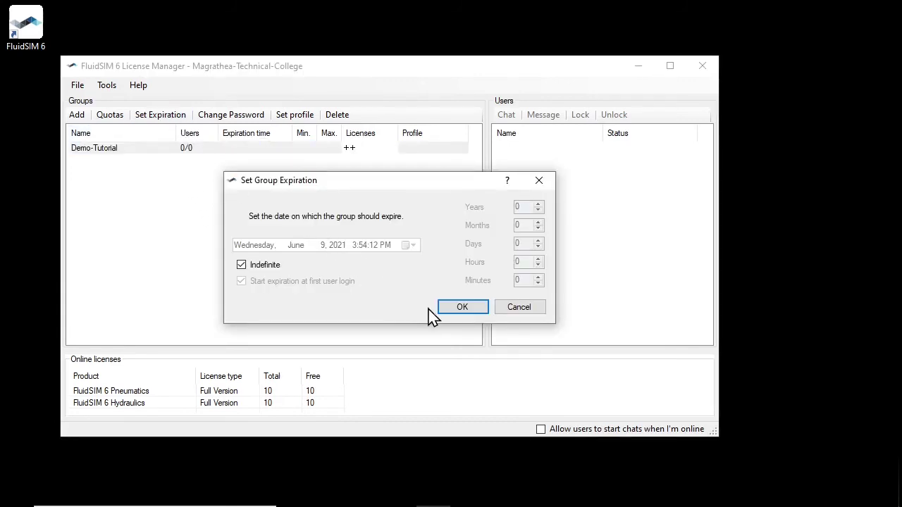
left_click(459, 308)
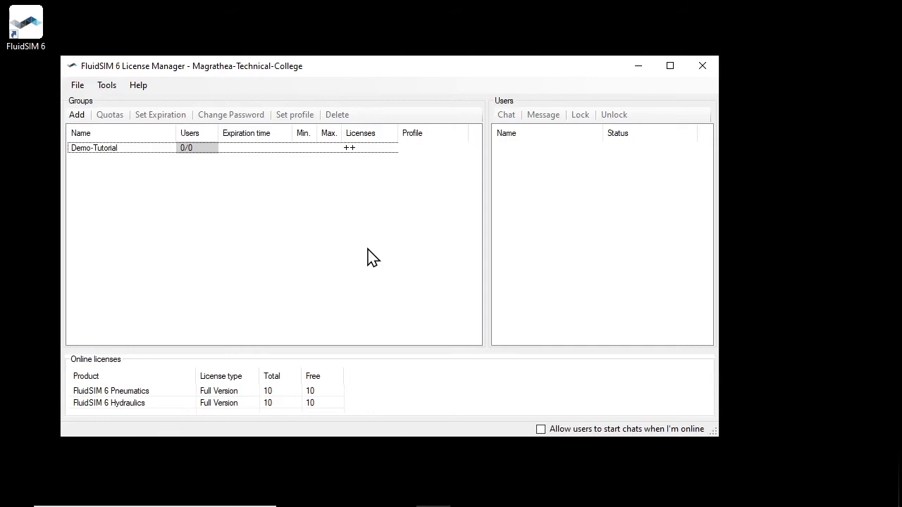
left_click_drag(344, 70, 399, 73)
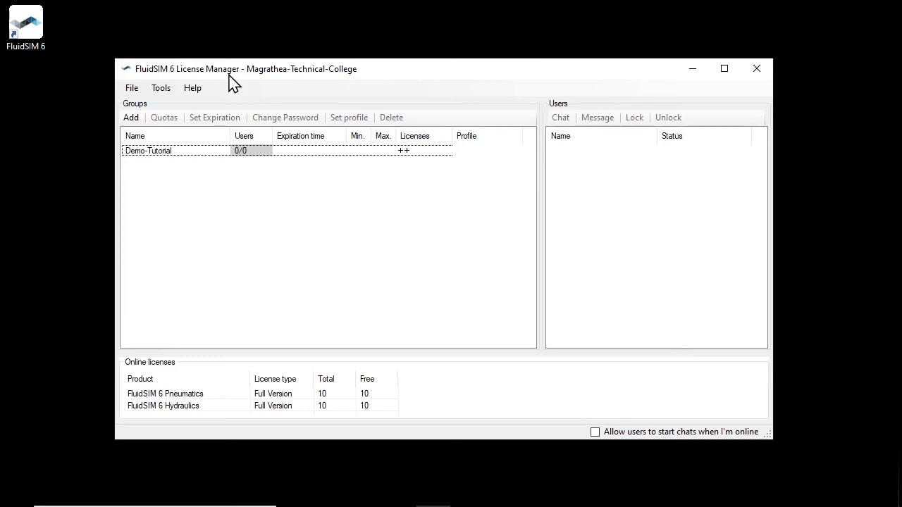
left_click(29, 28)
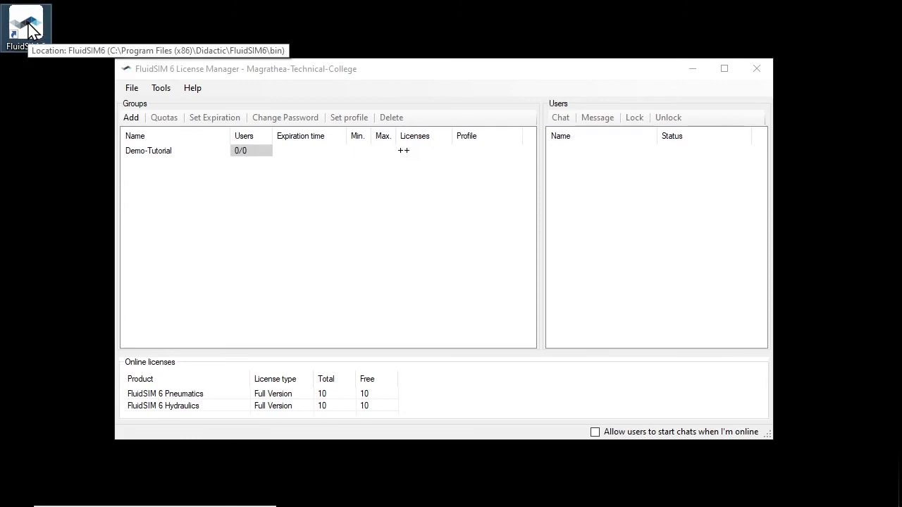
Launch FluidSIM 6, log the student into Demo-Tutorial with the group password, and run Pneumatics and Hydraulics.
double_click(29, 29)
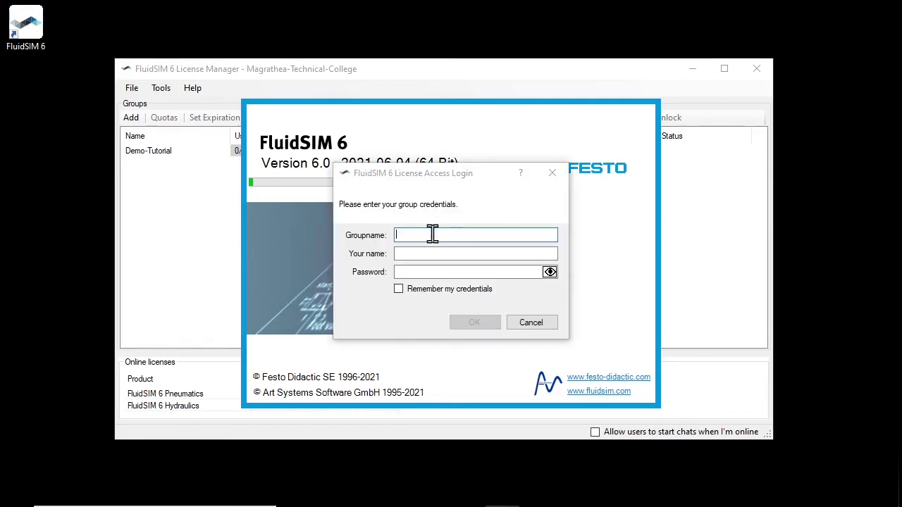
type("De")
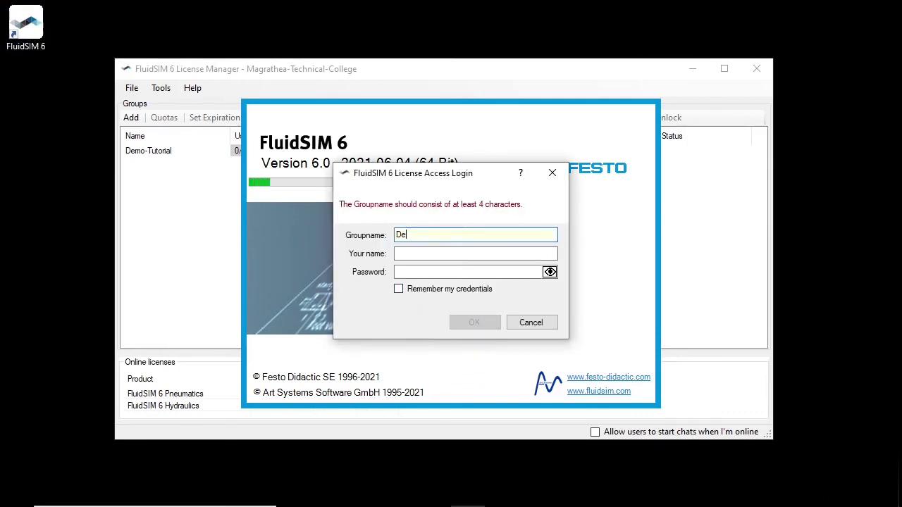
type("mo-Tutorial")
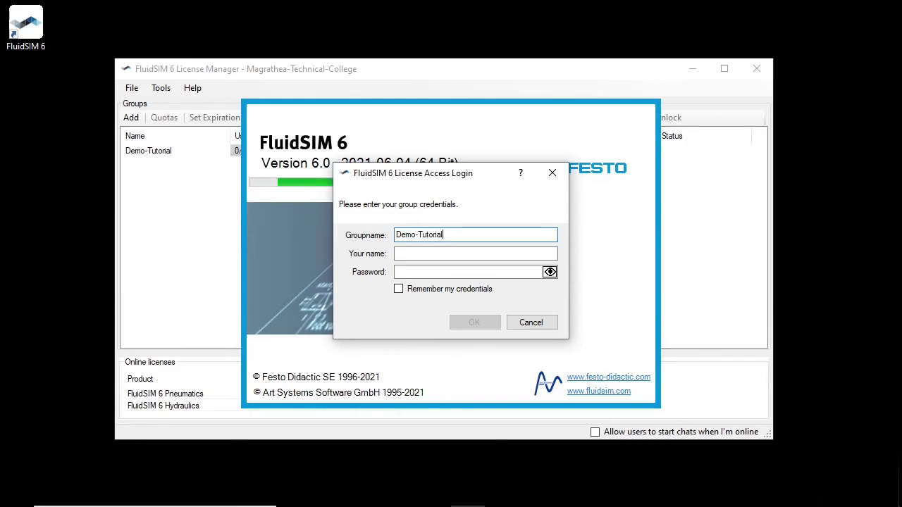
key("Tab")
type("Art")
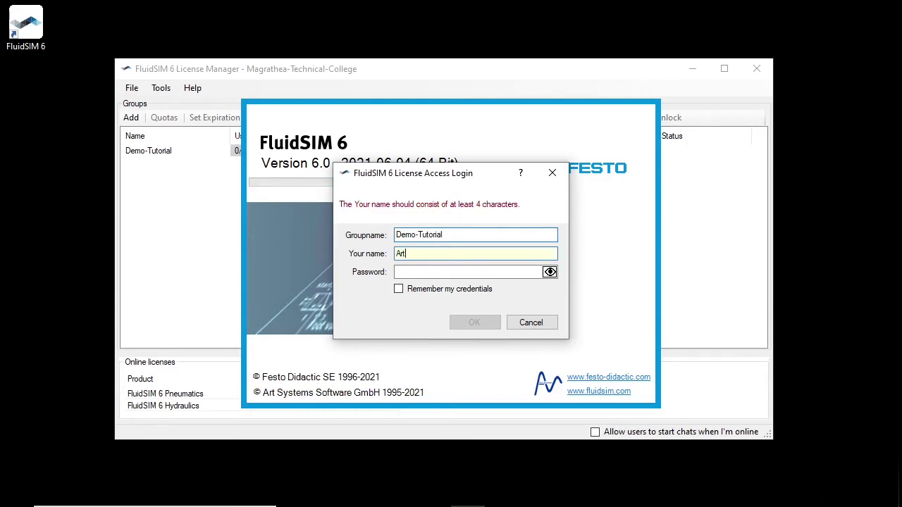
type("hur Dent")
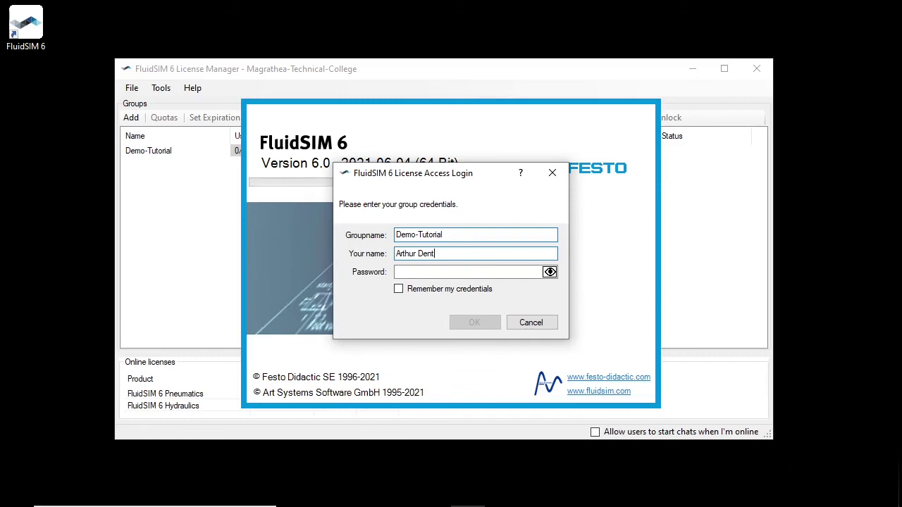
key("Tab")
type("******")
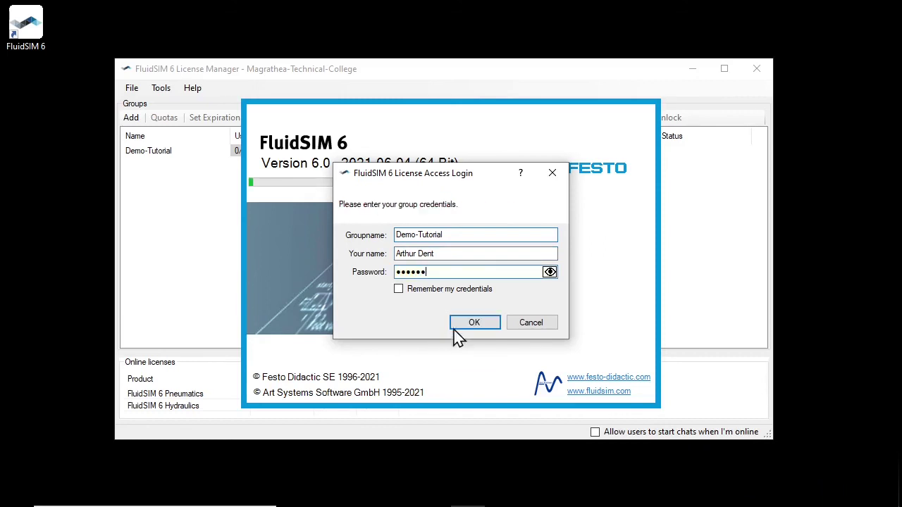
left_click(476, 325)
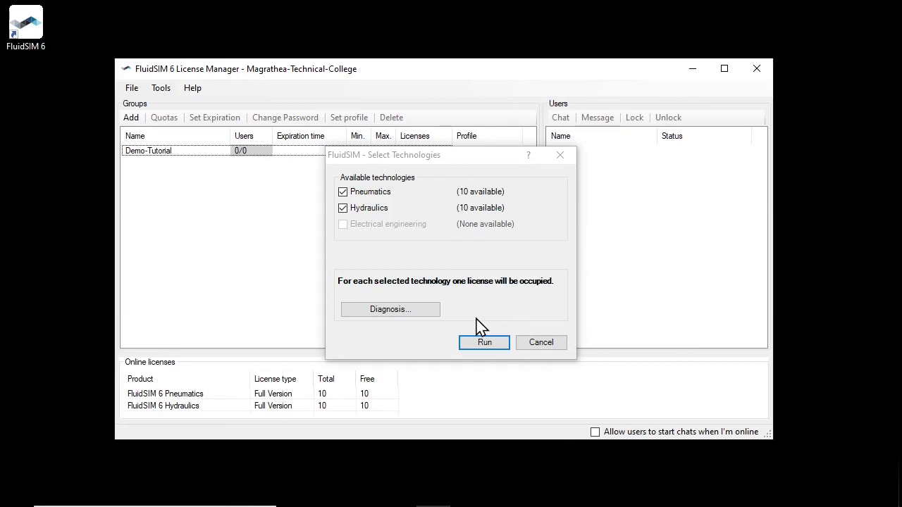
left_click(491, 342)
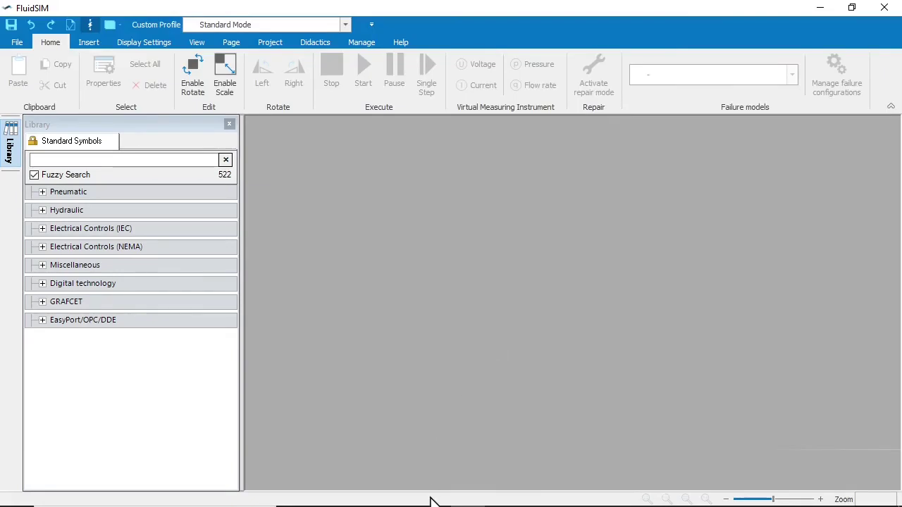
Close FluidSIM 6 so the student goes offline and all 10 Pneumatics and Hydraulics licenses are freed.
left_click(433, 493)
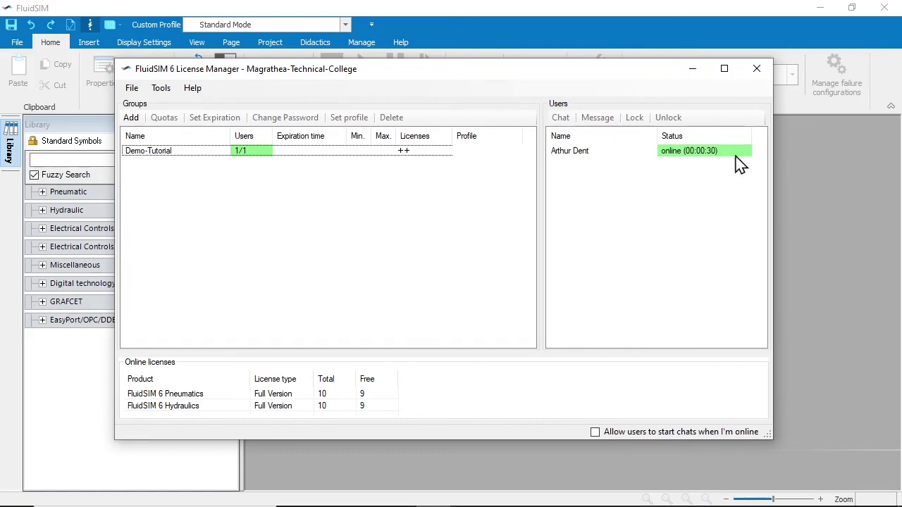
left_click(889, 9)
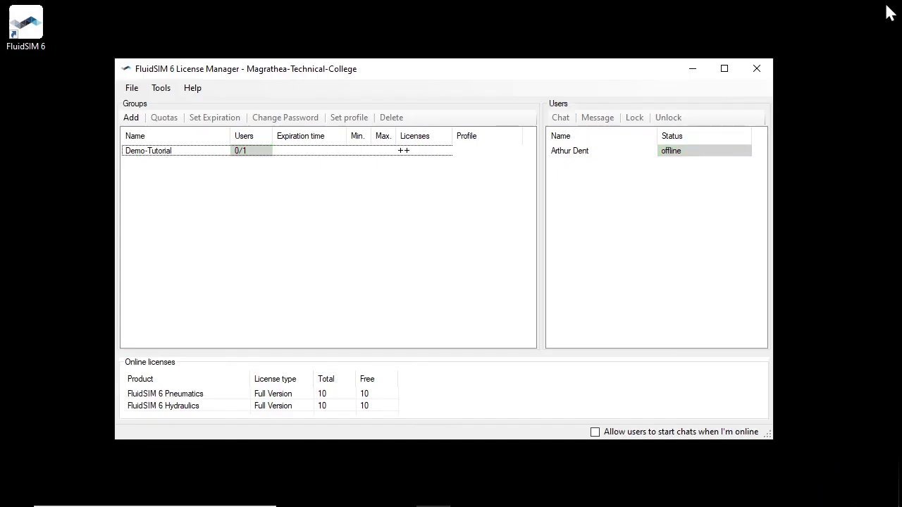